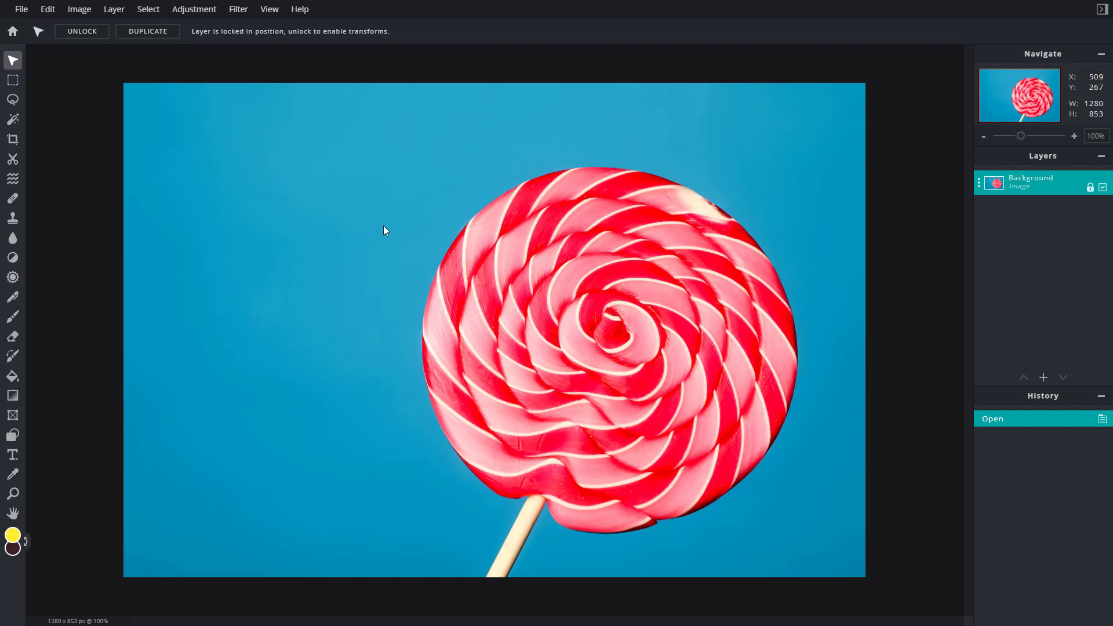
- Open the File menu of the lollipop photo
click(22, 10)
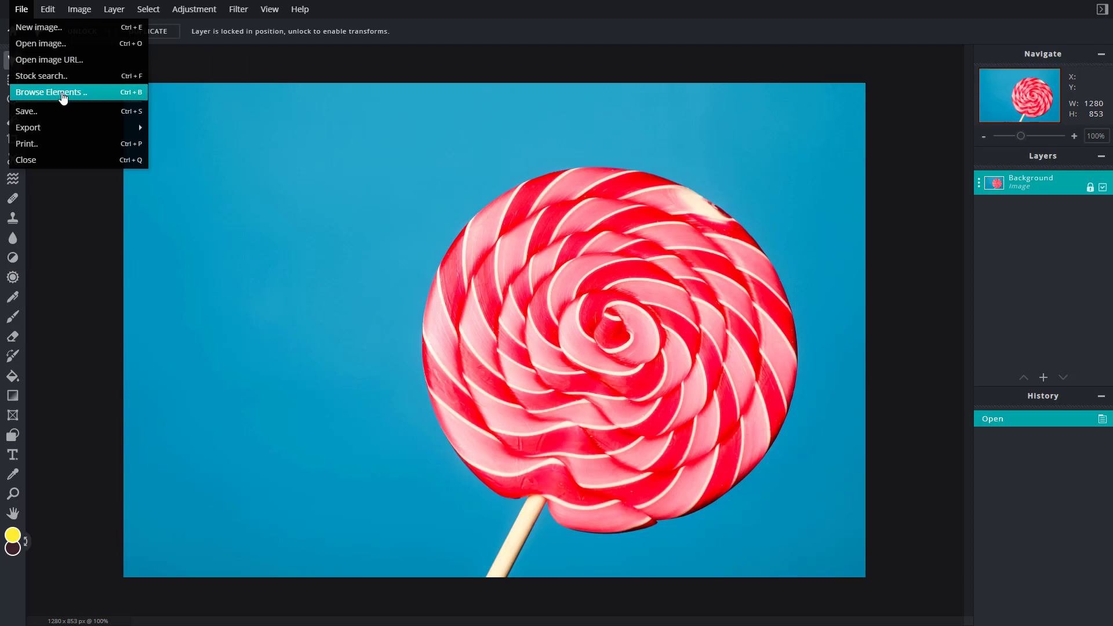
- Add the first Abstract Lights image from the Overlay elements
click(64, 97)
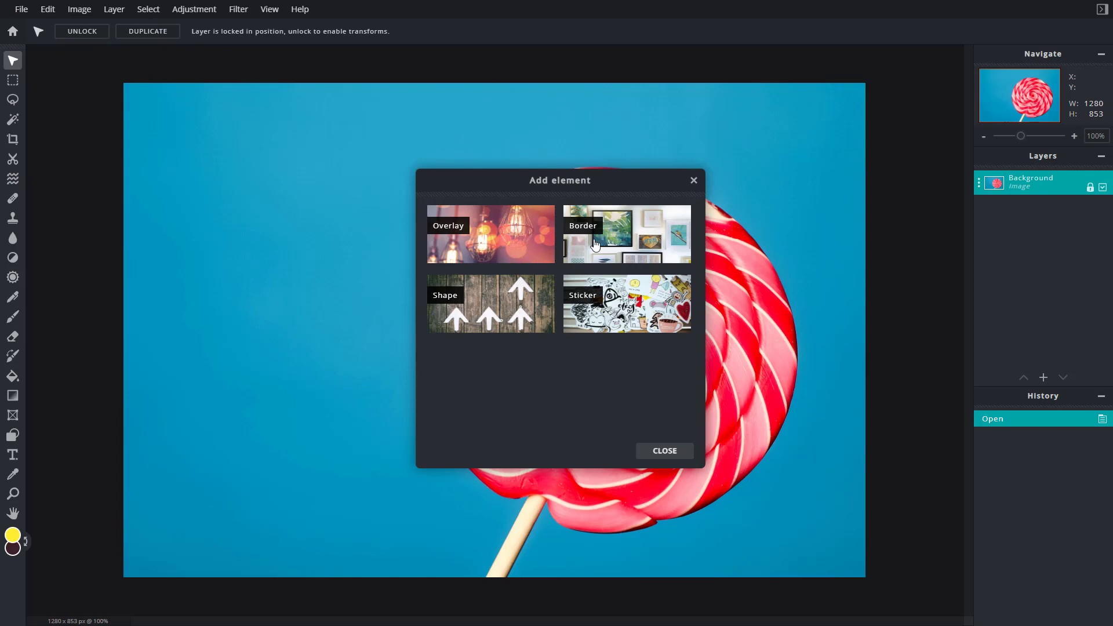
click(478, 248)
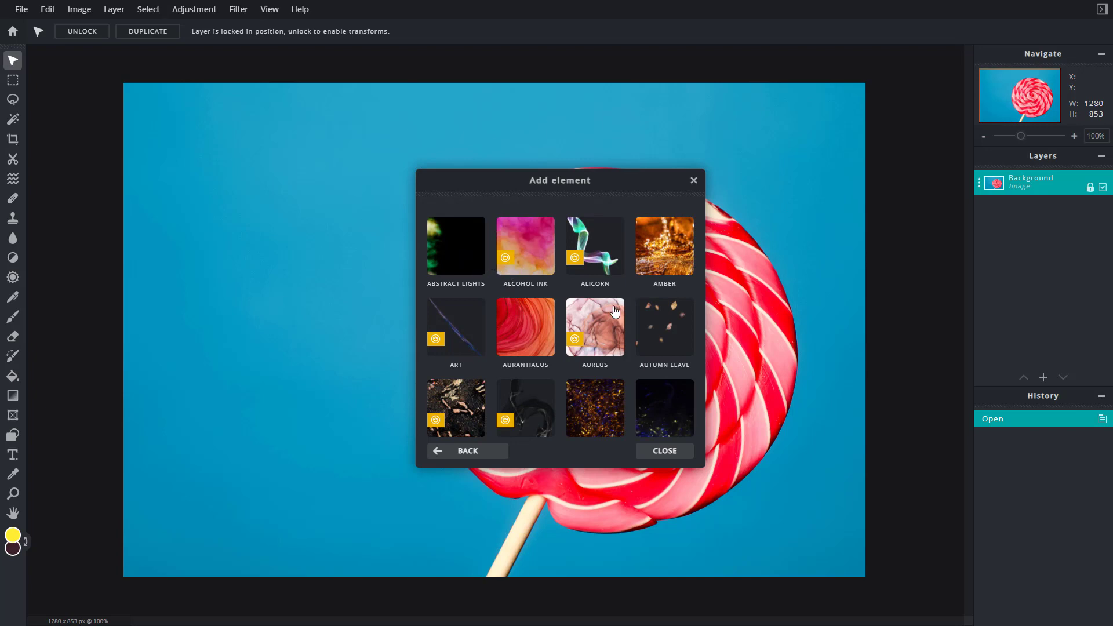
click(447, 242)
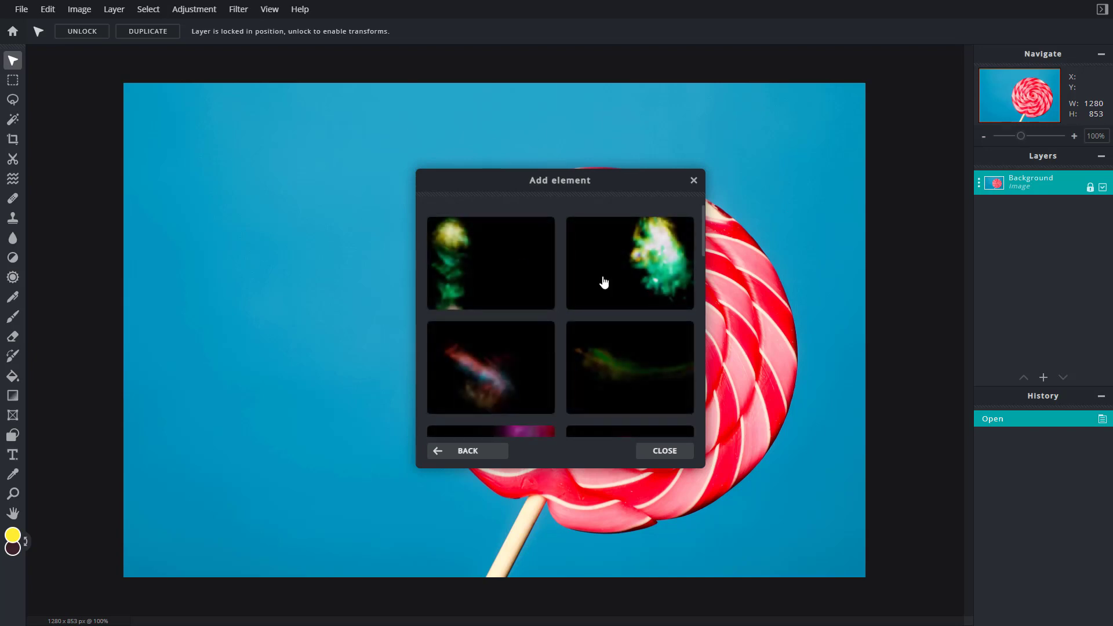
scroll(603, 290, down, 5)
scroll(612, 309, down, 4)
scroll(601, 294, up, 9)
click(464, 258)
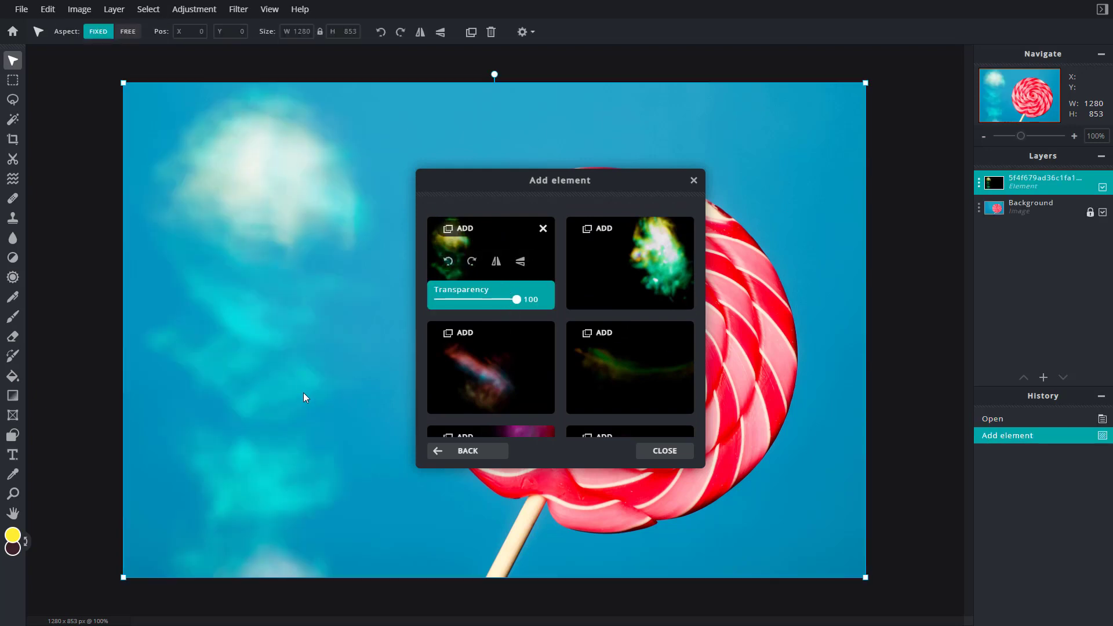
- Lower the overlay's transparency and rotate it to run down the left side
mouse_move(518, 300)
mouse_down()
mouse_move(463, 301)
mouse_move(537, 305)
mouse_up()
click(472, 262)
click(472, 262)
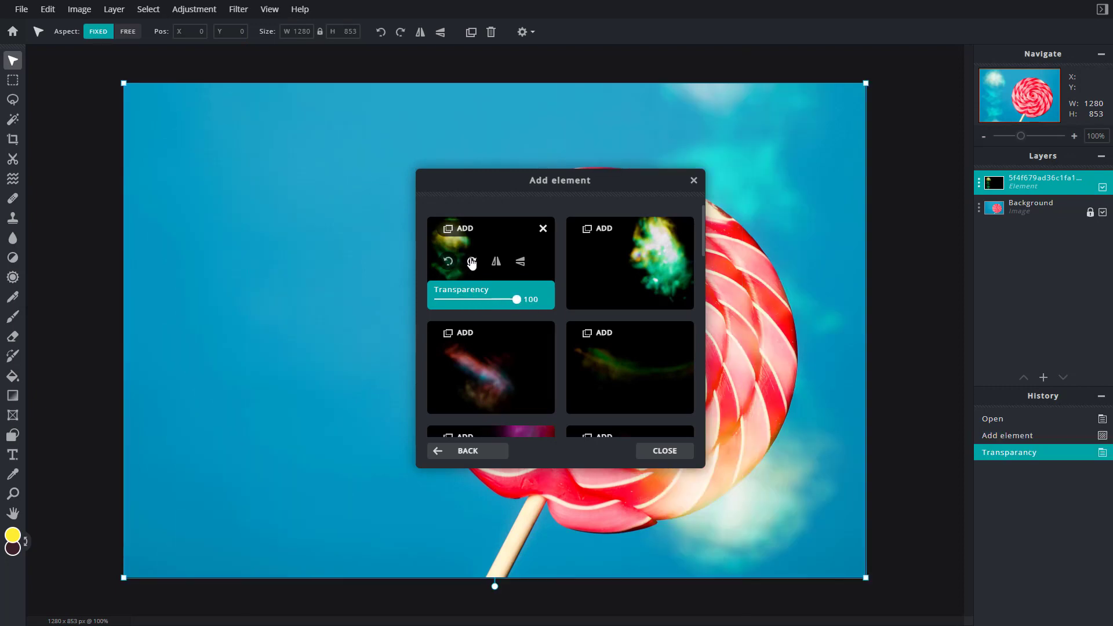
click(472, 261)
click(472, 262)
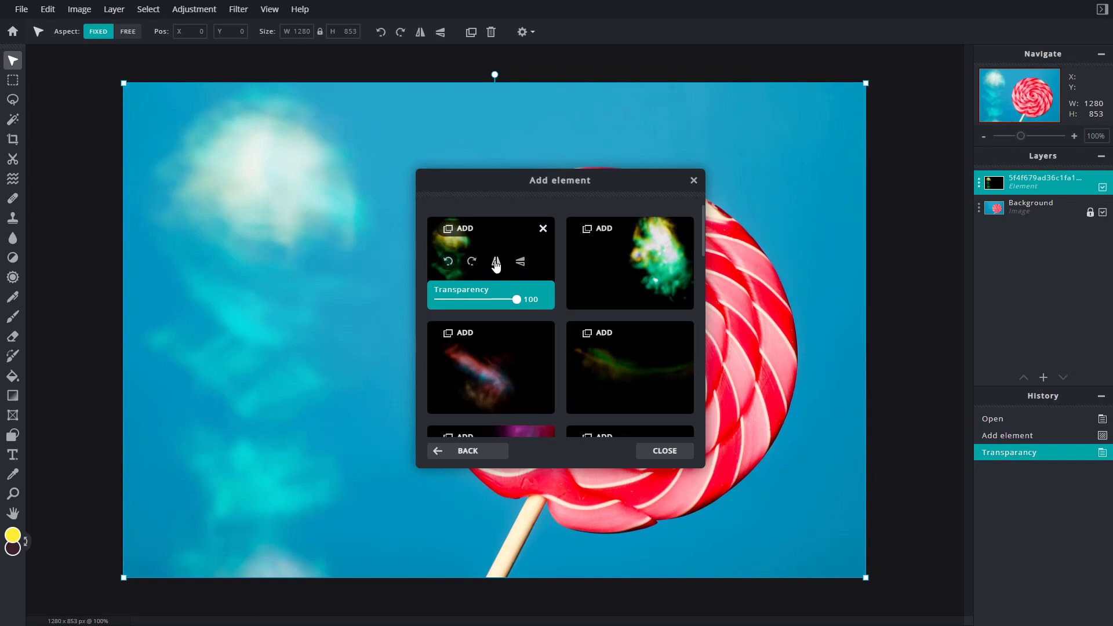
click(497, 263)
click(497, 262)
click(516, 263)
click(516, 262)
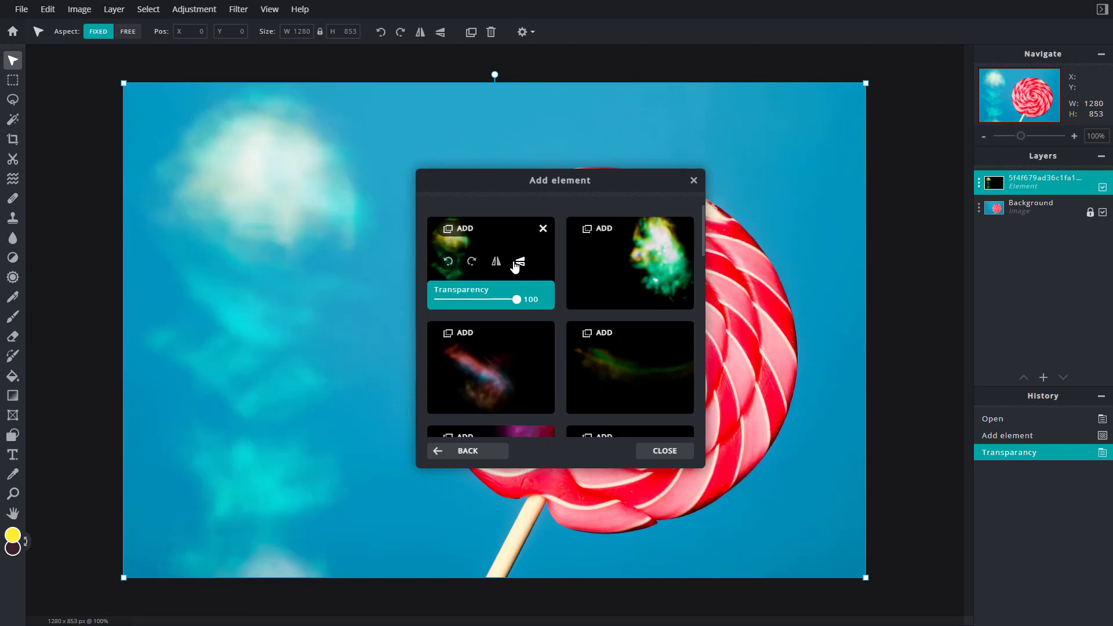
- Close the element browser and toggle the overlay layer off and on to compare
click(664, 451)
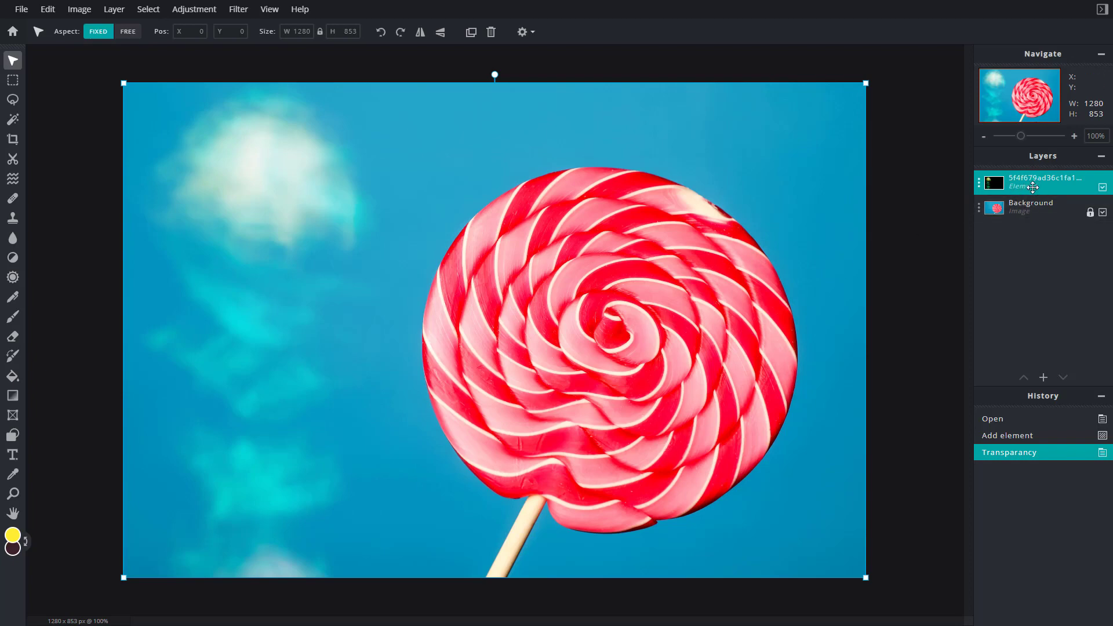
click(1102, 187)
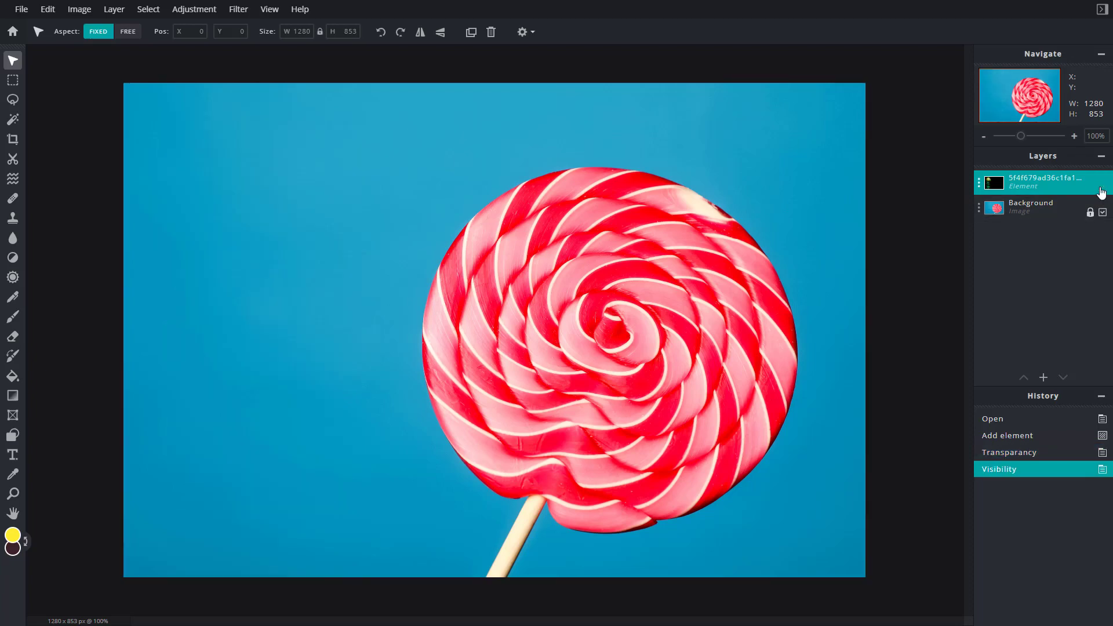
click(1102, 187)
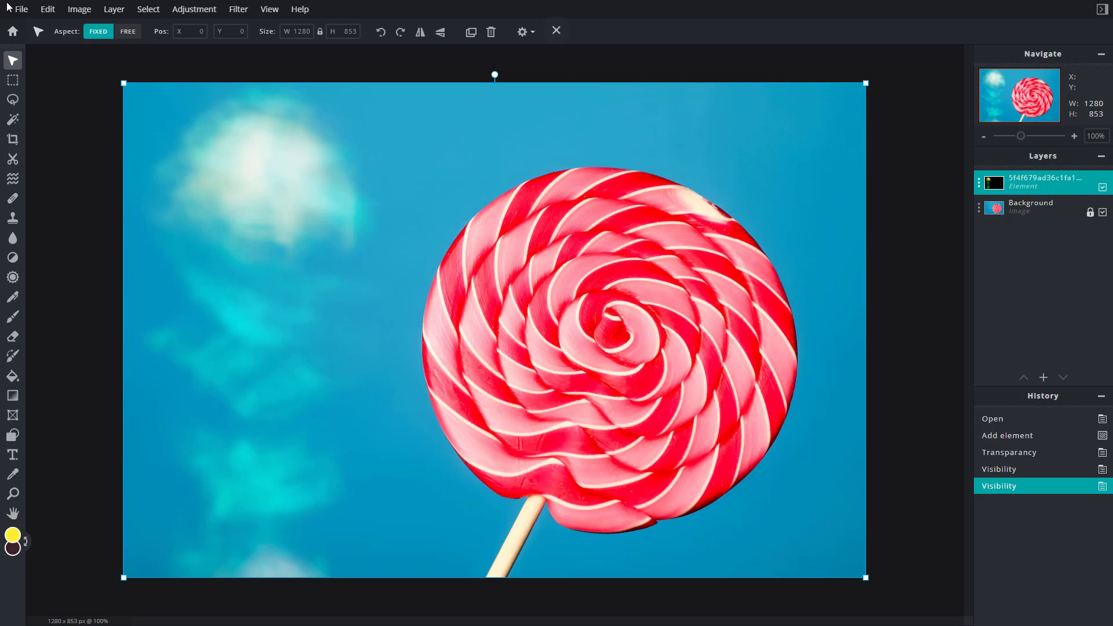
click(18, 9)
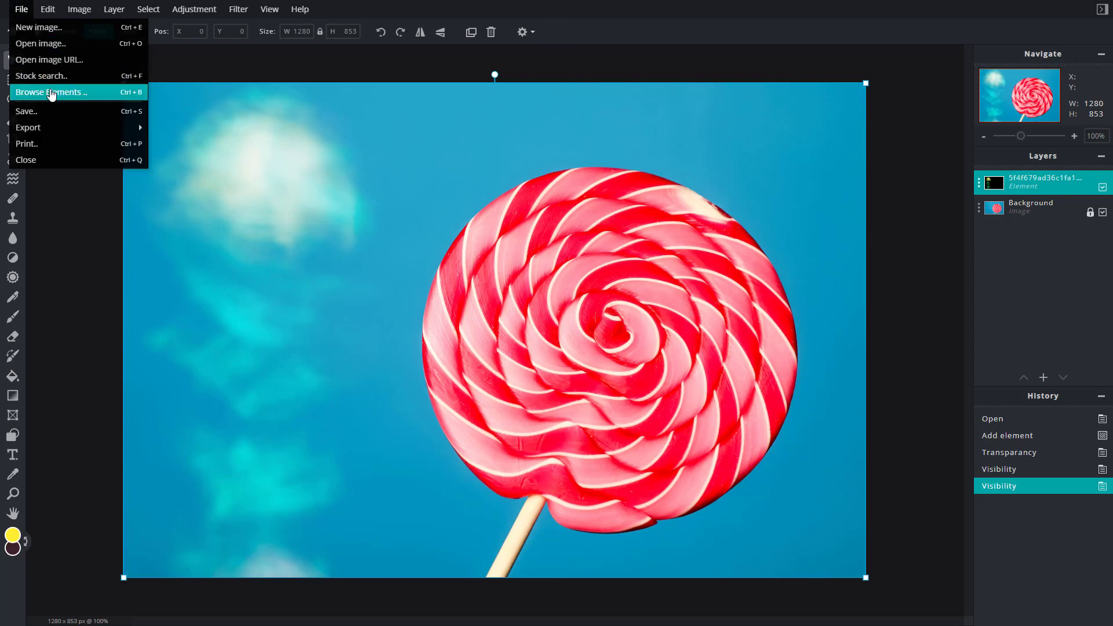
- Add the first Border > Ink frame at about 81 transparency and close the browser
click(51, 93)
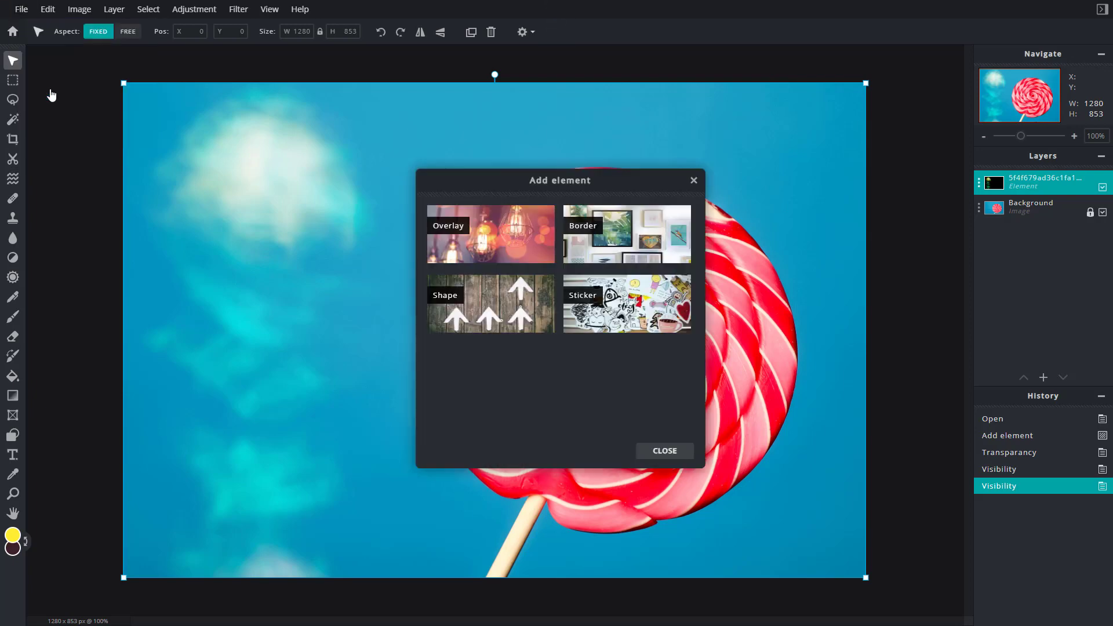
click(606, 239)
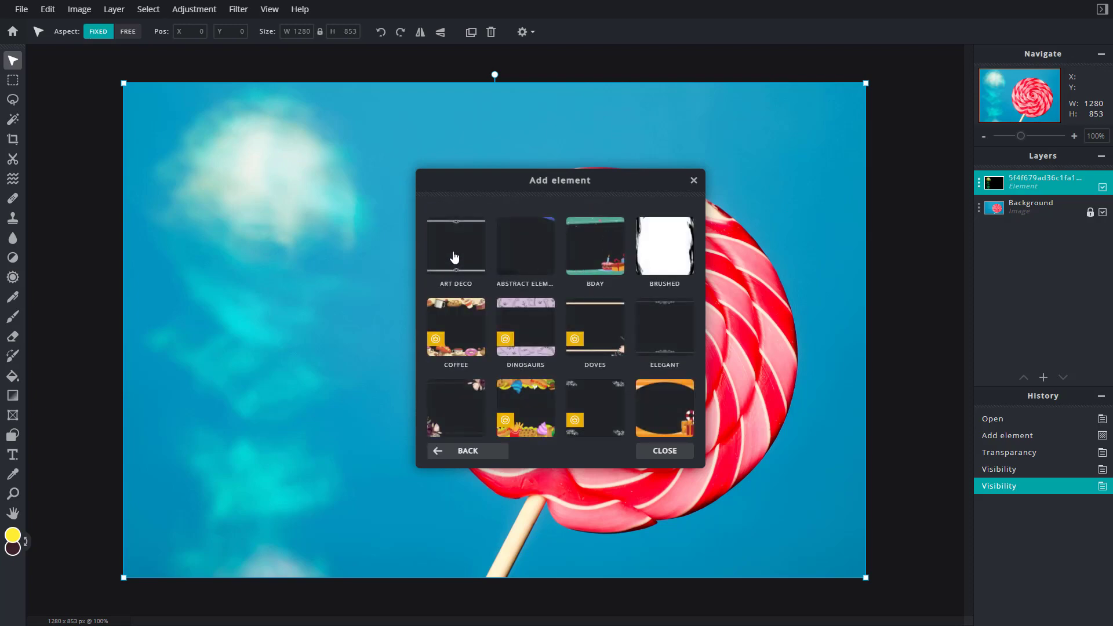
scroll(553, 288, down, 4)
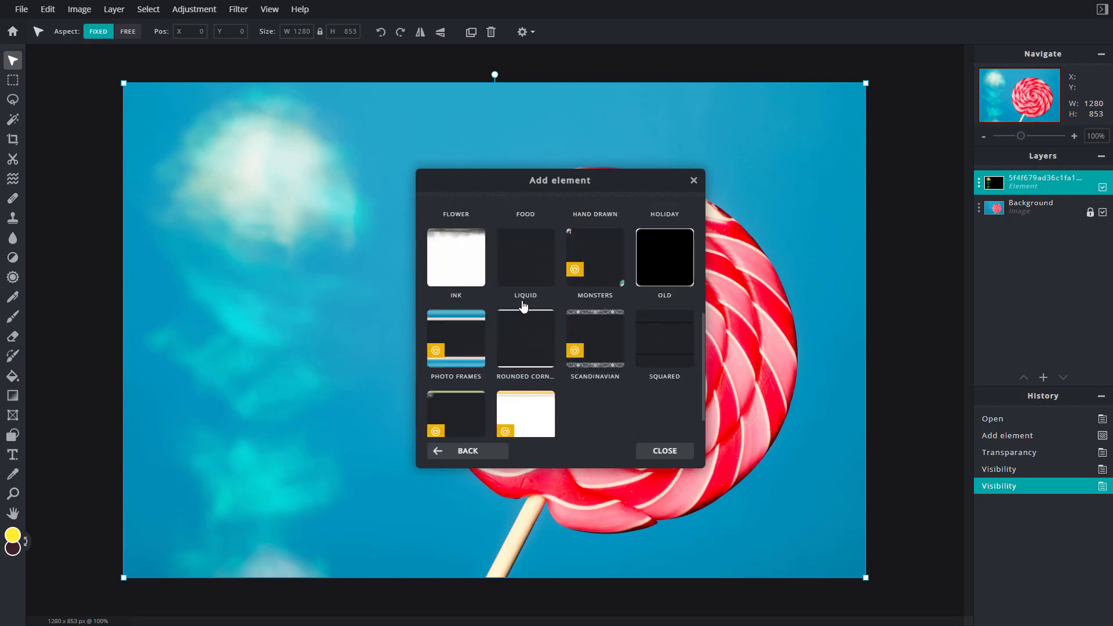
scroll(481, 273, down, 1)
click(457, 247)
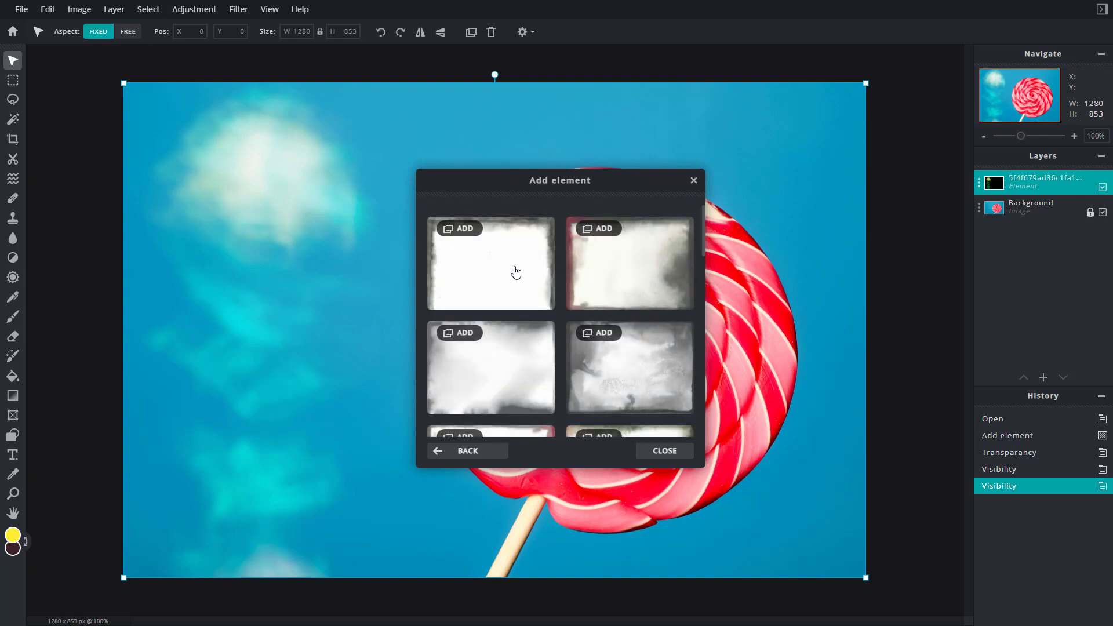
click(516, 272)
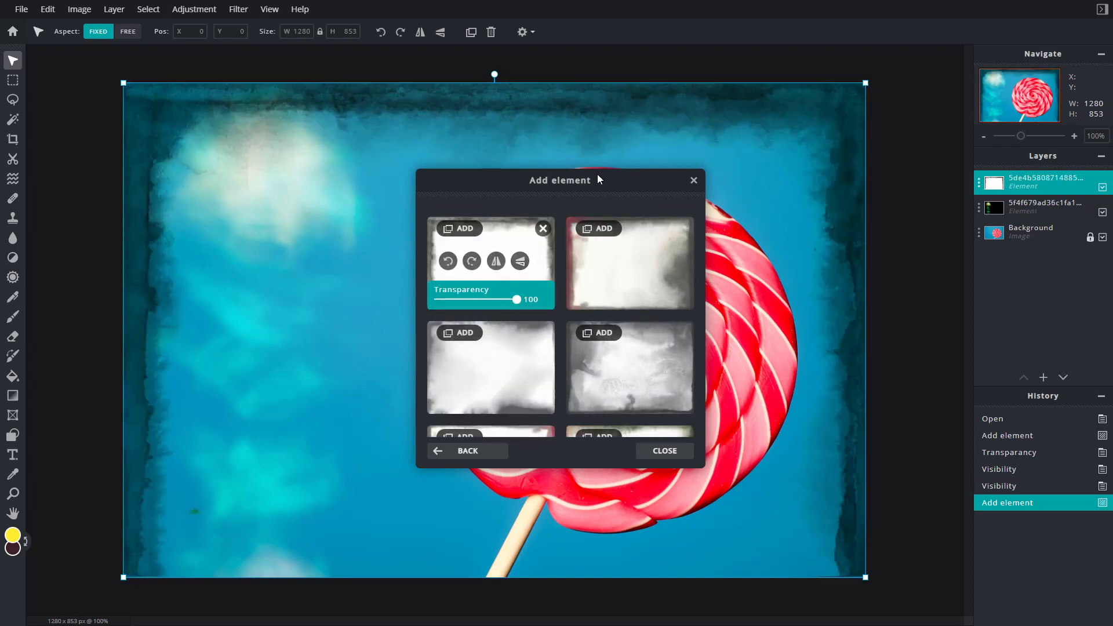
drag(515, 299, 502, 301)
click(674, 457)
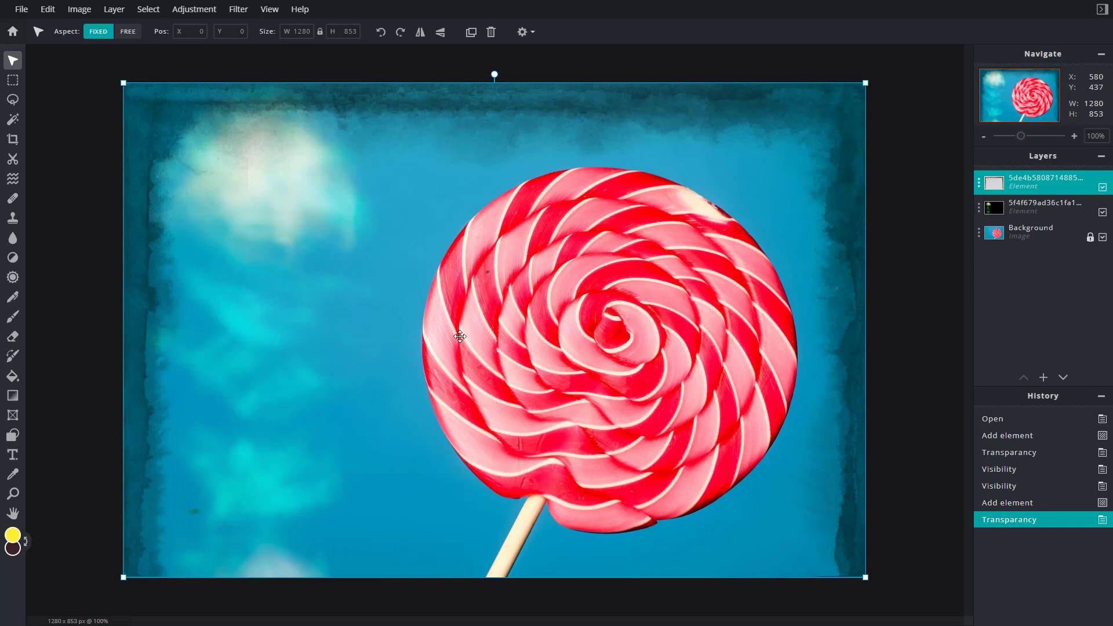
- Add the red heart from Shape > Heart with Transparency set to 72
click(43, 18)
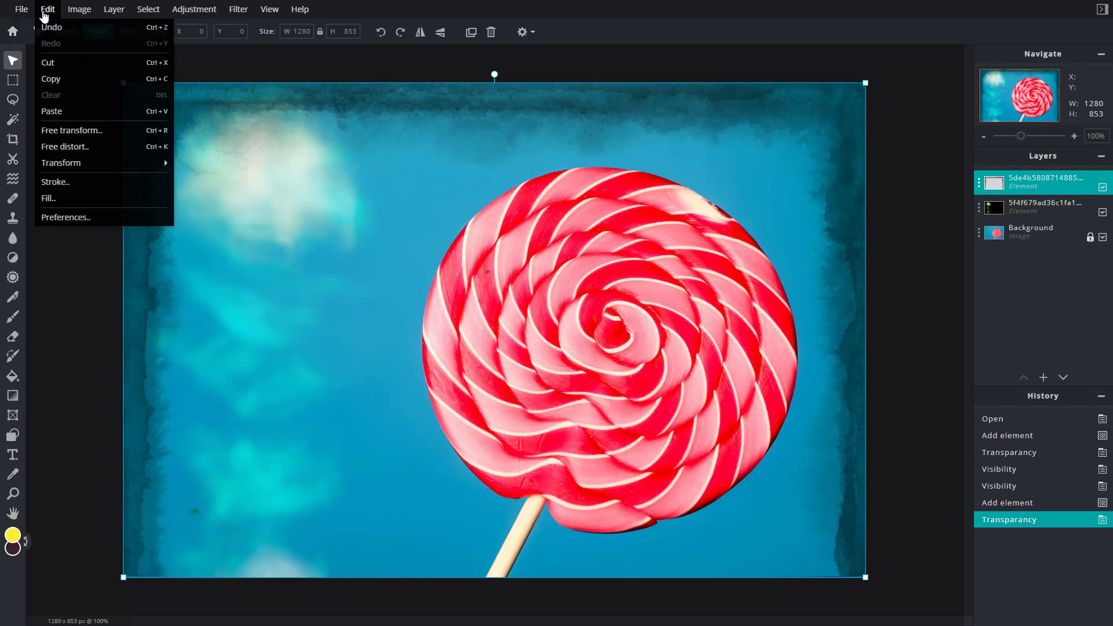
mouse_move(23, 12)
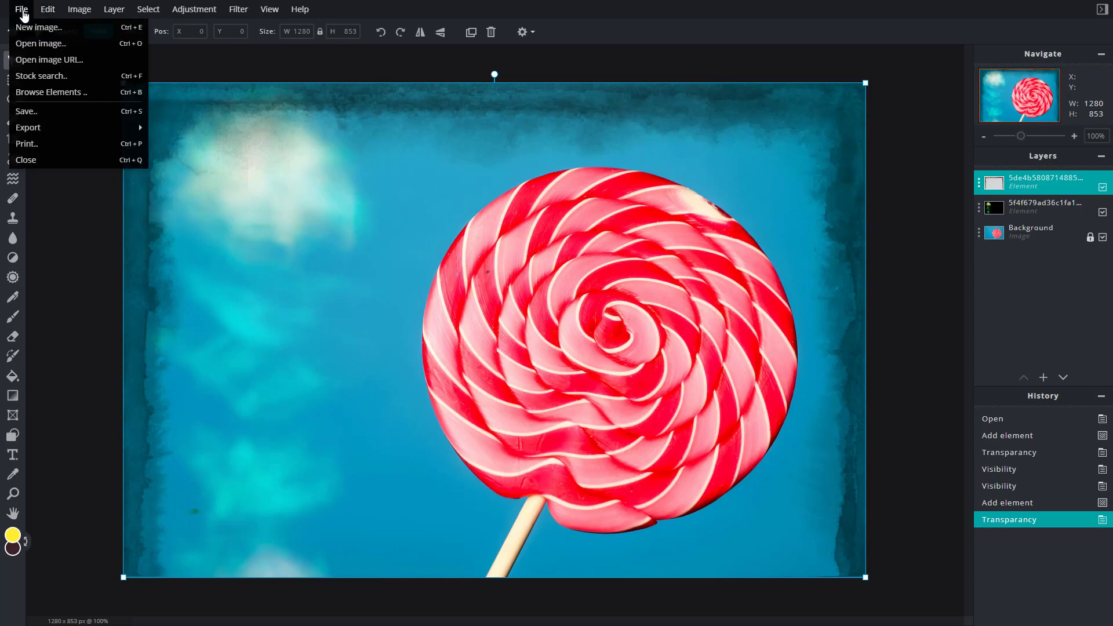
click(54, 93)
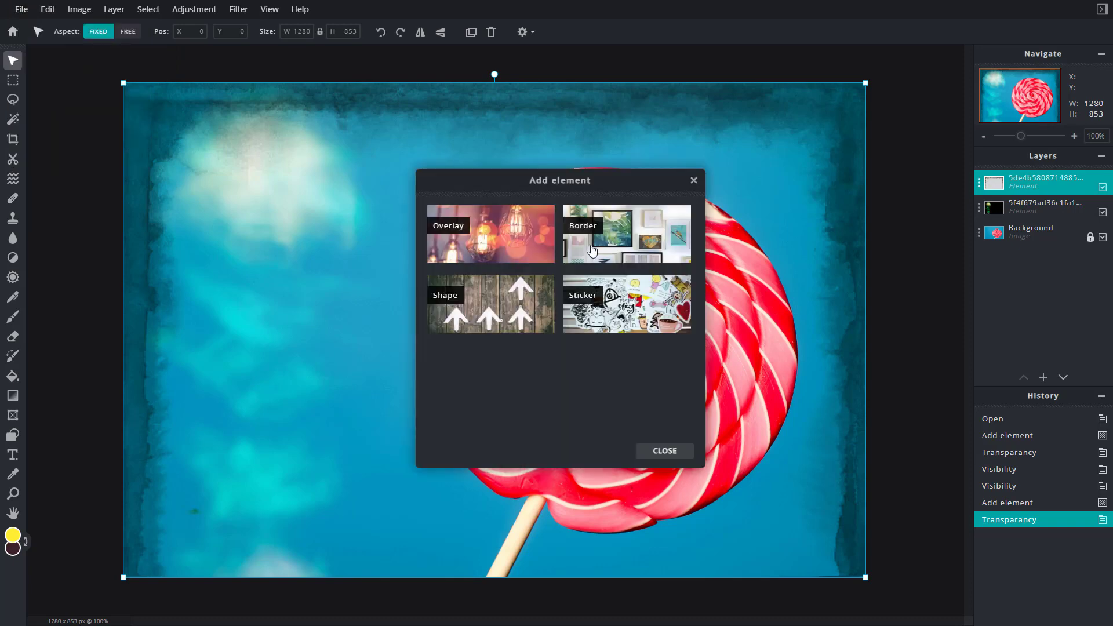
click(512, 302)
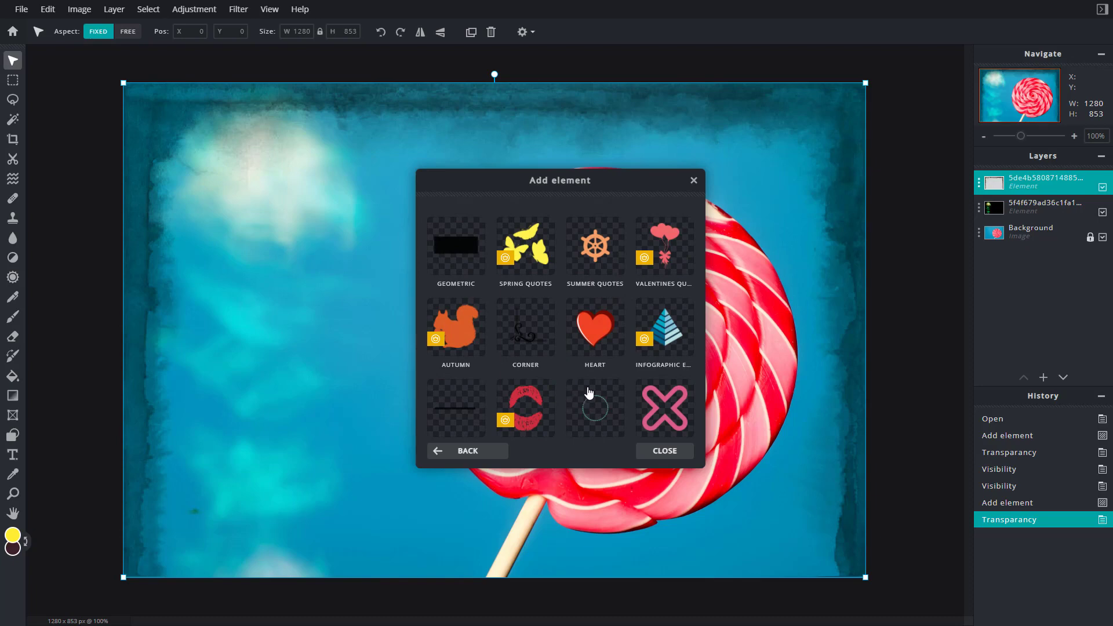
click(591, 331)
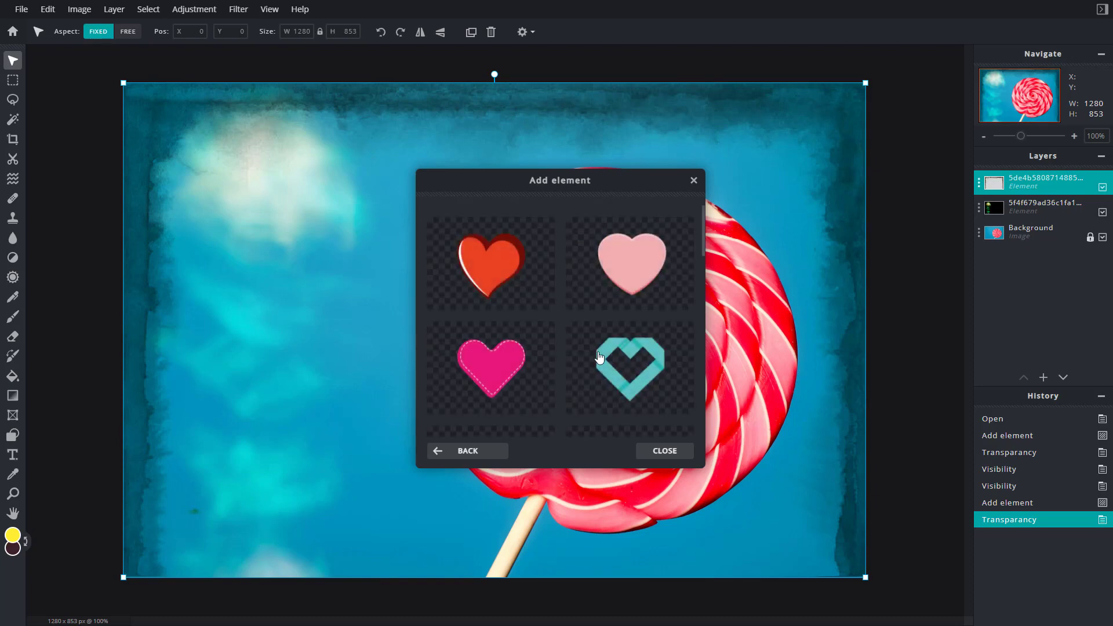
click(490, 266)
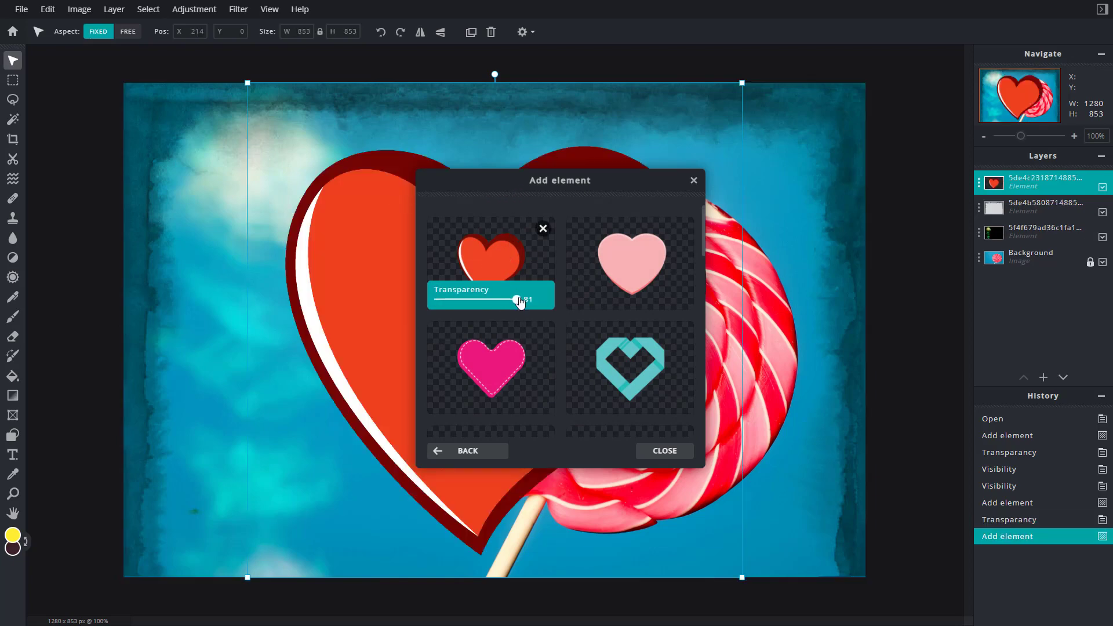
drag(518, 299, 496, 299)
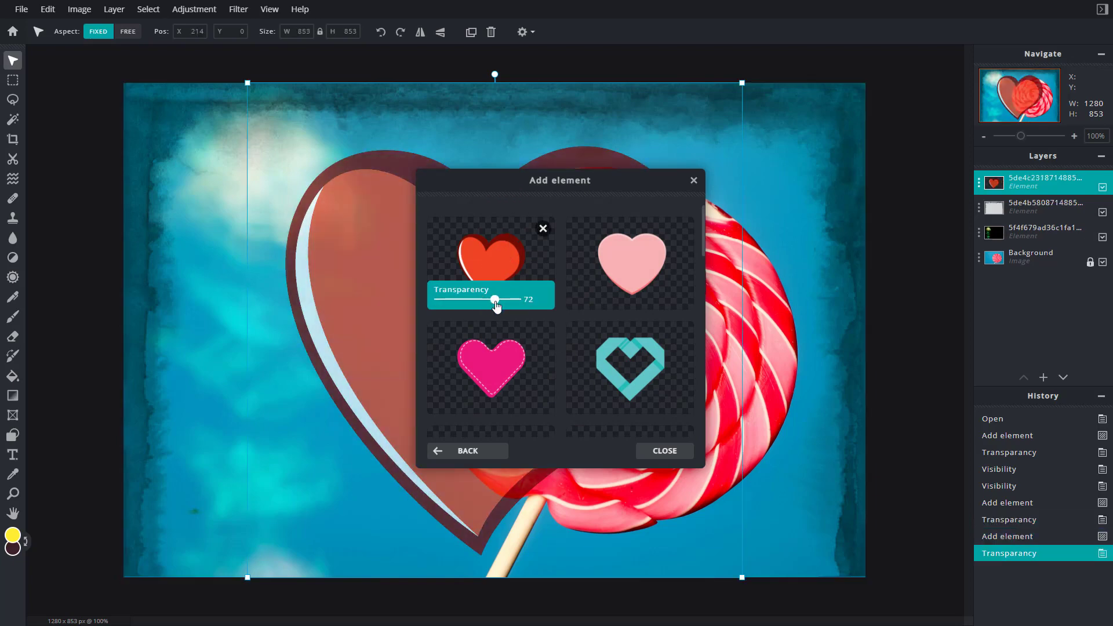
click(665, 450)
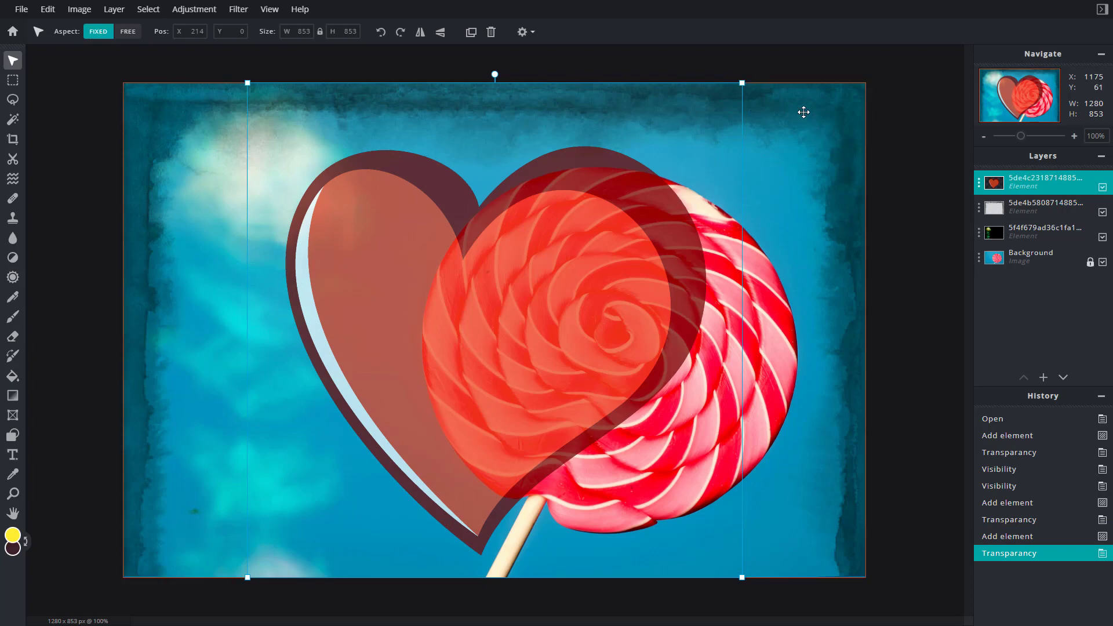
- Shrink the heart to about 407 px, move it lower left, and slightly enlarge the light overlay
drag(742, 83, 490, 333)
drag(420, 439, 311, 417)
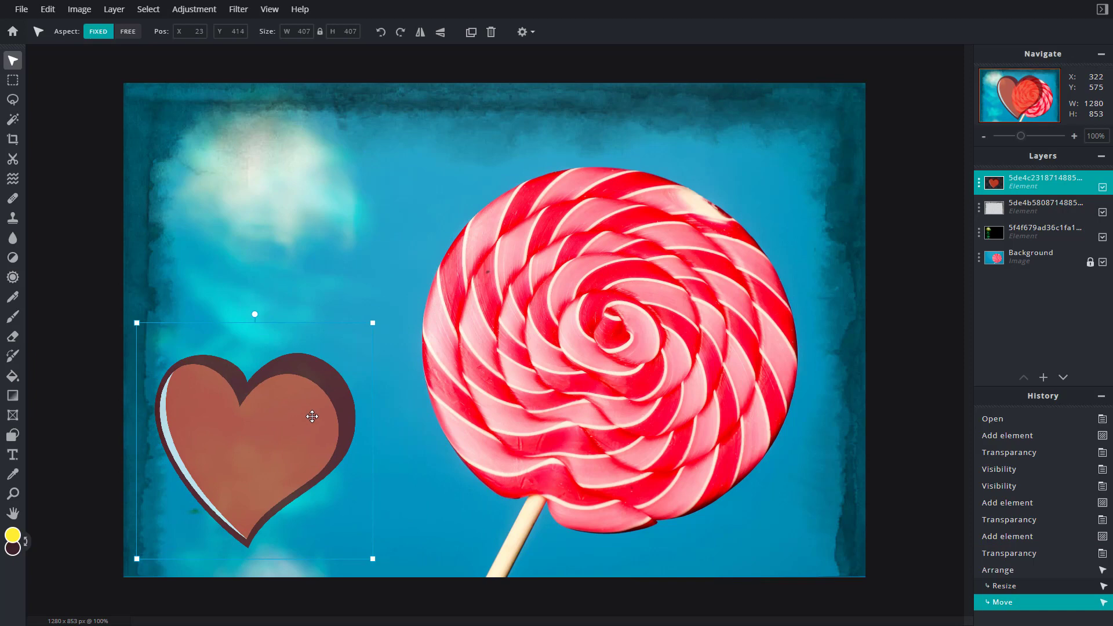
click(1037, 207)
drag(859, 135, 839, 115)
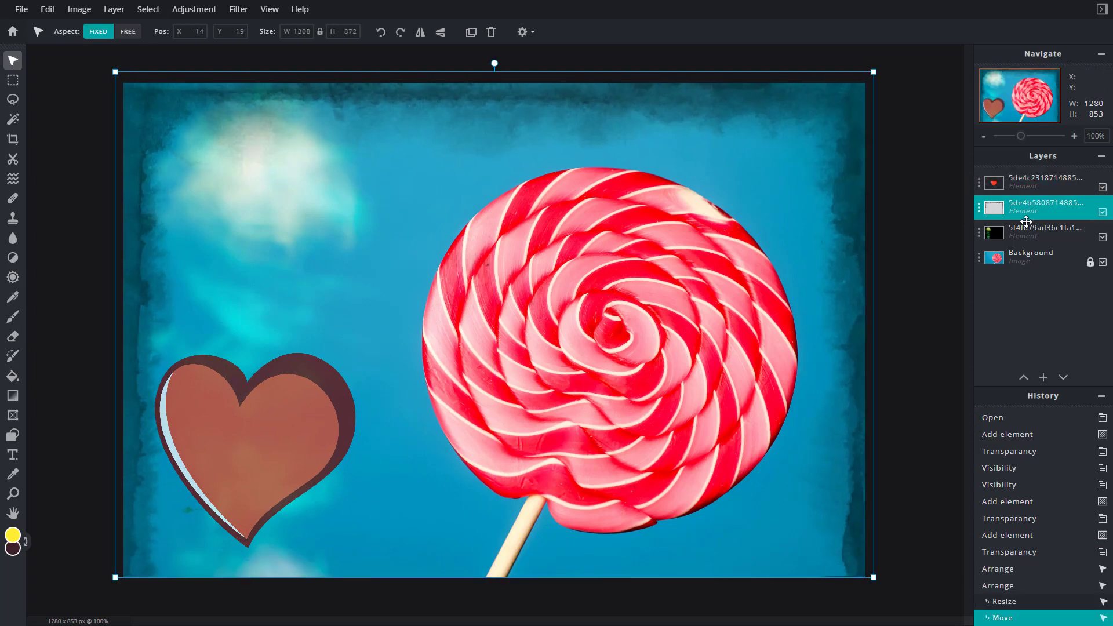
- Nudge the grunge border right, then undo an attempted shrink of it
click(1029, 229)
drag(319, 197, 278, 184)
click(1012, 237)
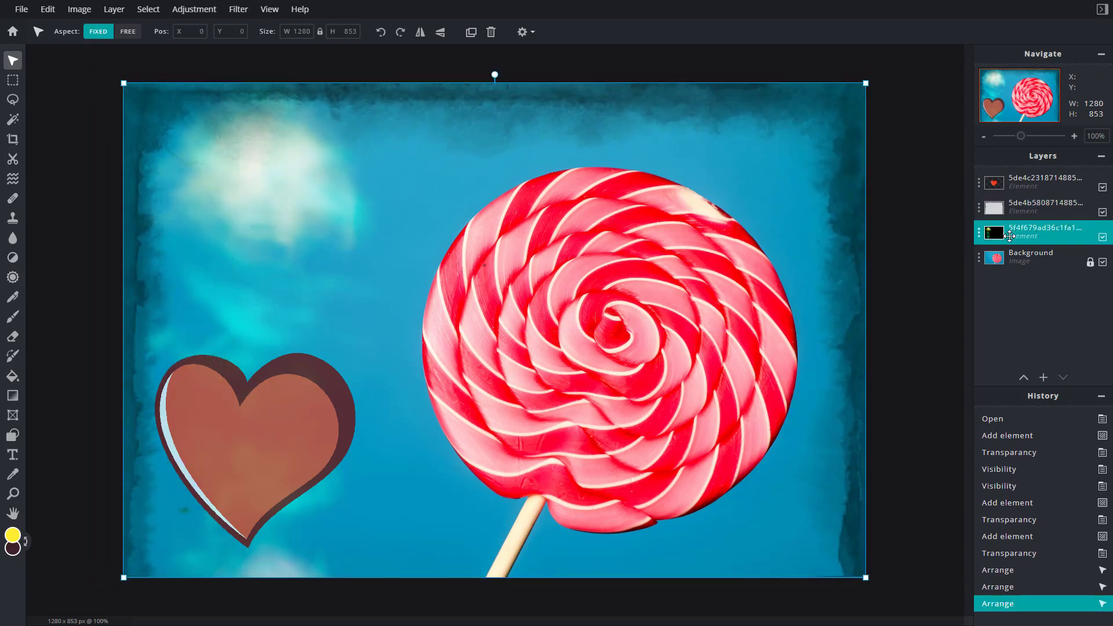
drag(124, 83, 98, 73)
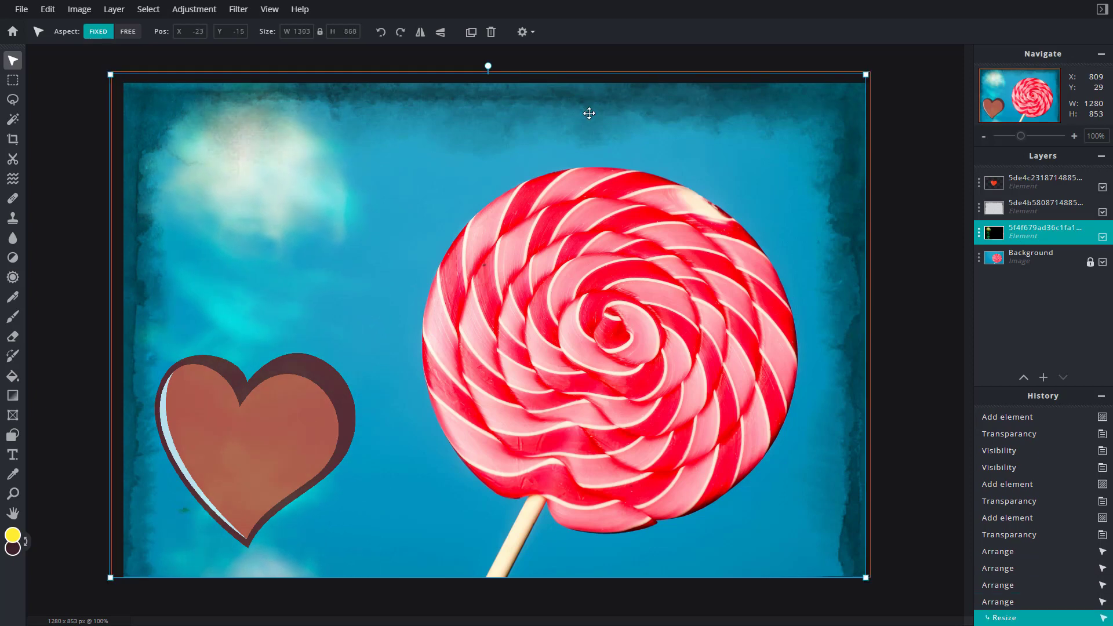
key(ctrl+z)
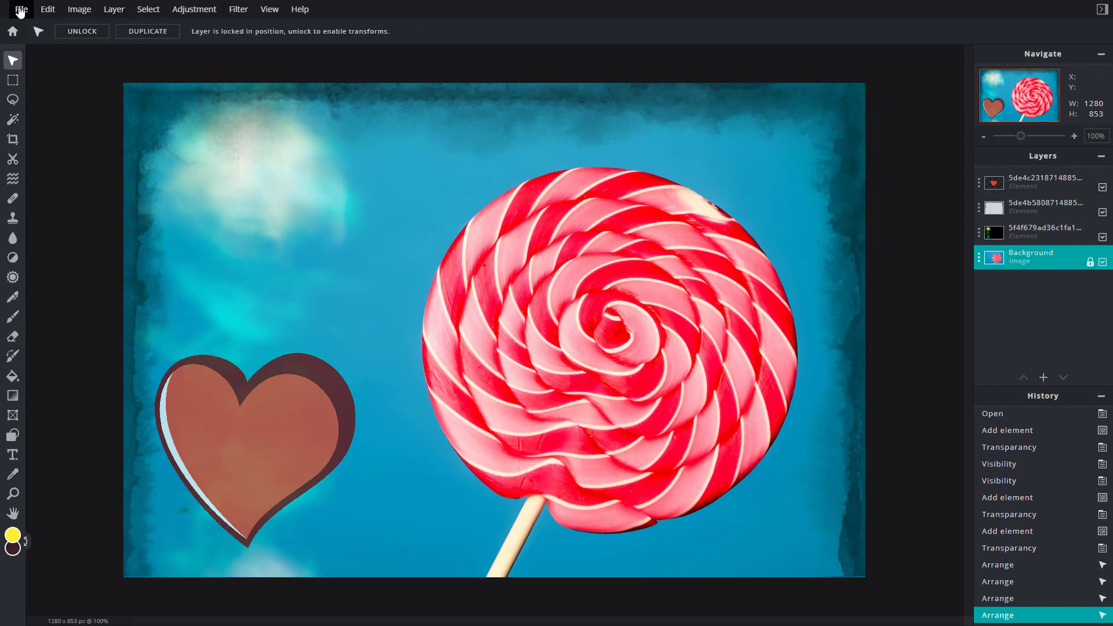
- Add the fern sticker from Sticker > Amazing Spring at 89 transparency
click(21, 10)
click(66, 96)
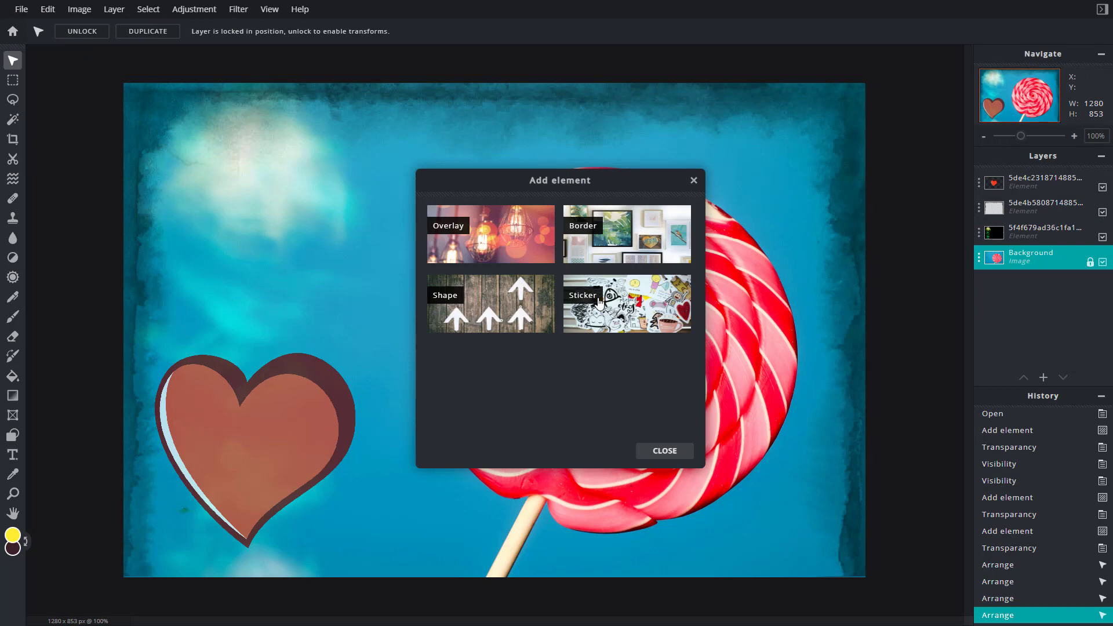
click(499, 302)
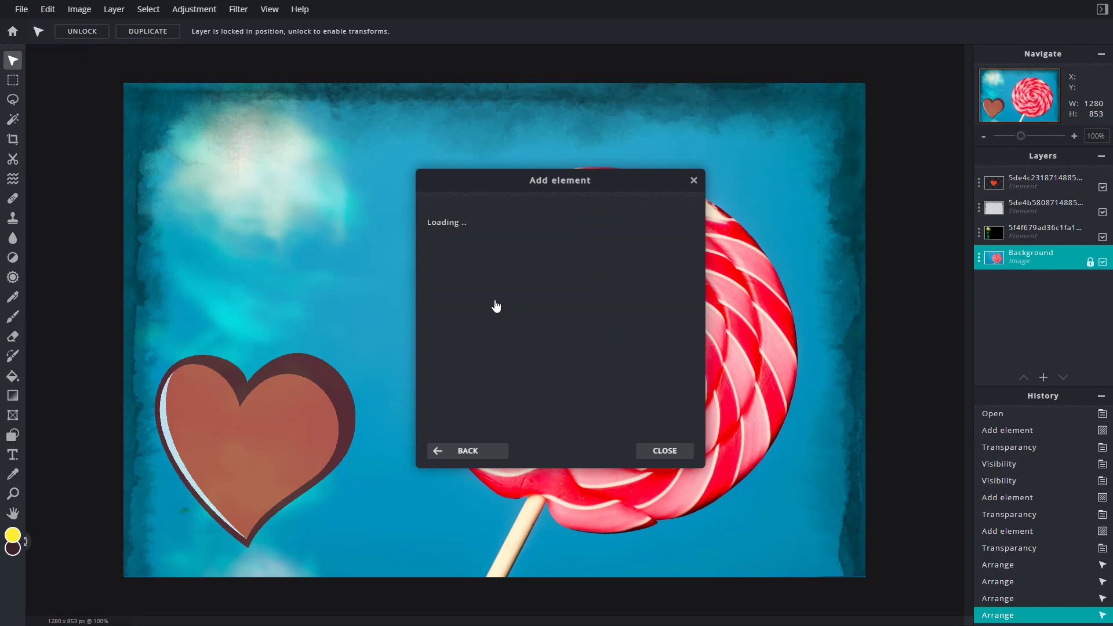
click(501, 452)
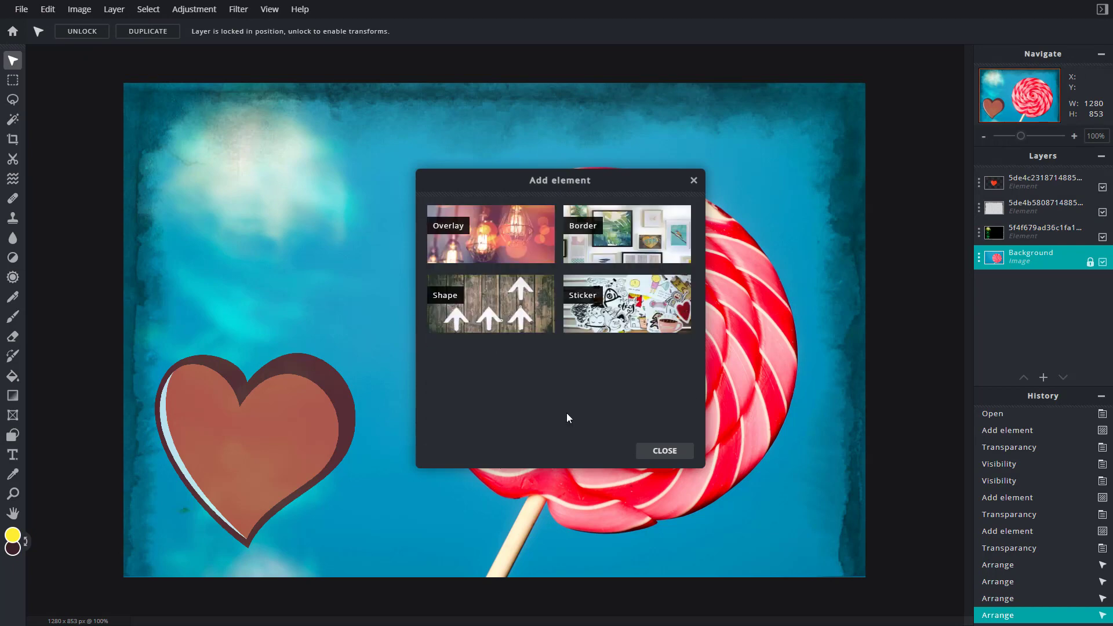
click(654, 302)
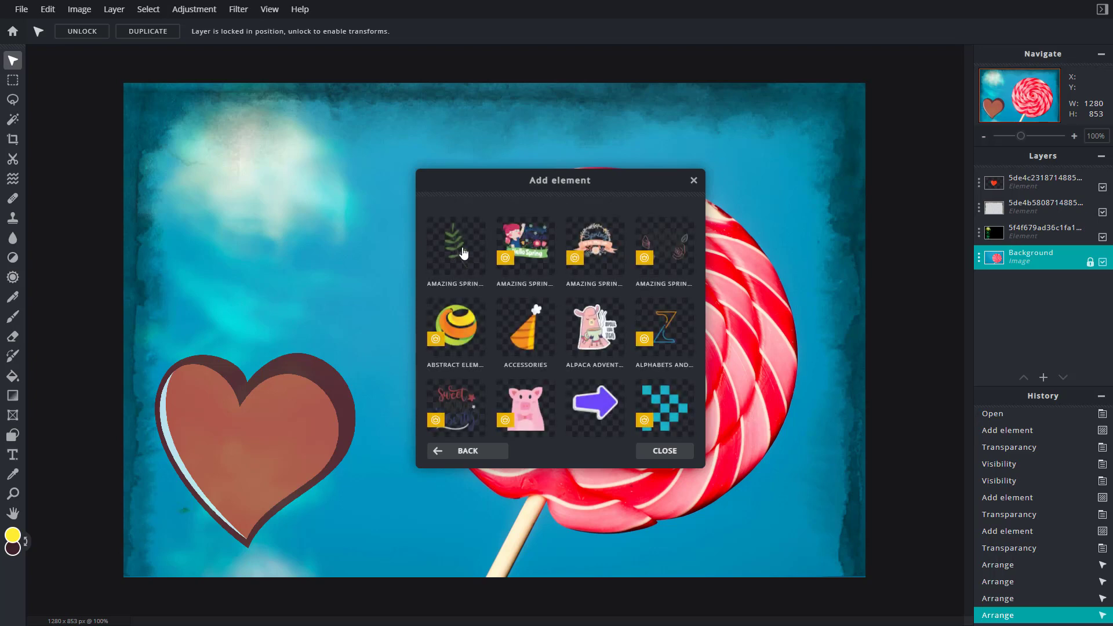
click(455, 248)
click(511, 266)
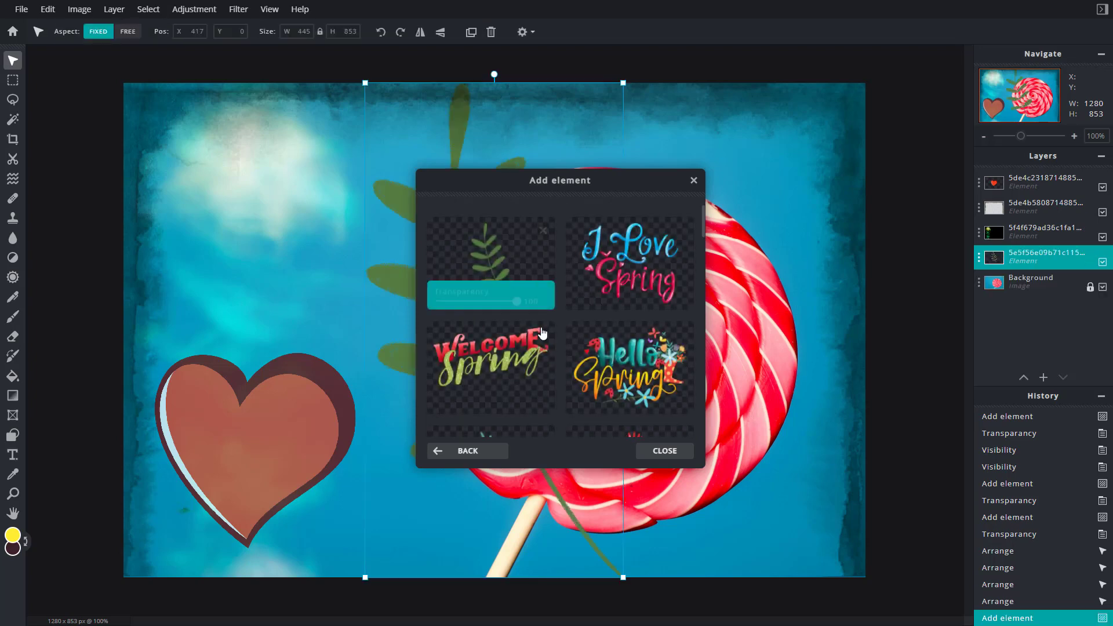
drag(517, 300, 508, 300)
click(660, 450)
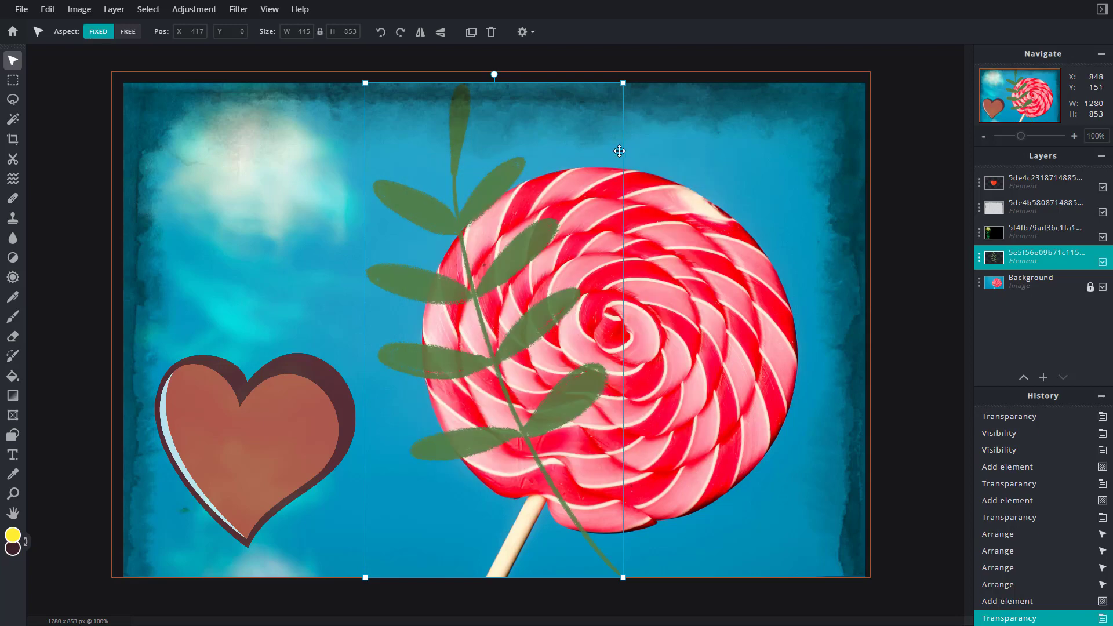
- Shrink the fern sticker and nudge the light overlay up and left
drag(627, 78, 486, 346)
mouse_move(447, 441)
mouse_down()
mouse_move(619, 379)
mouse_move(454, 453)
mouse_up()
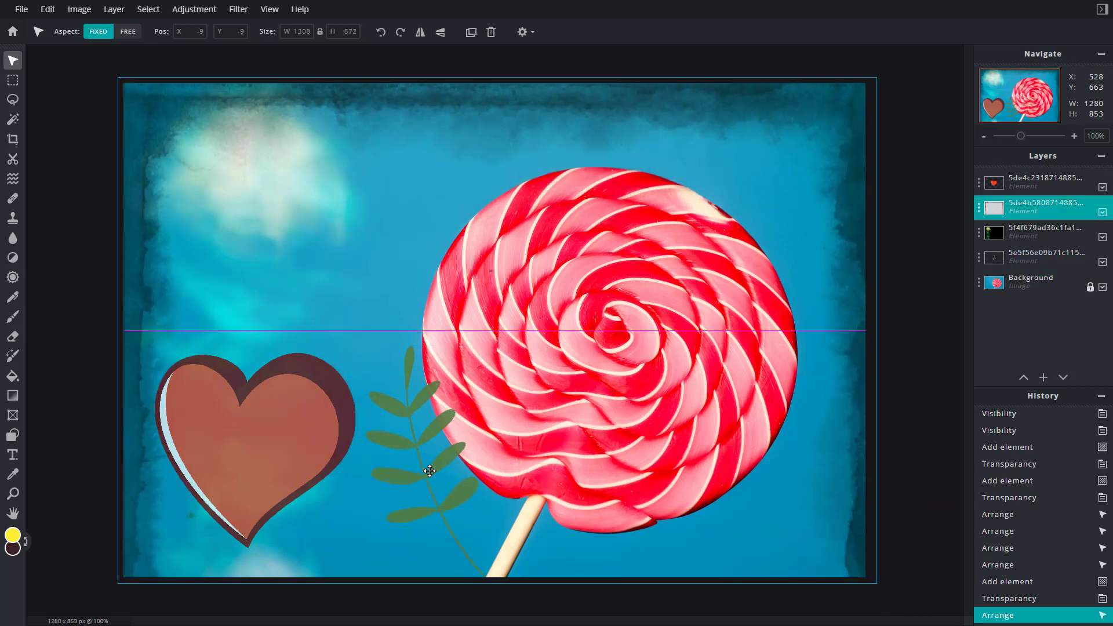
click(1026, 257)
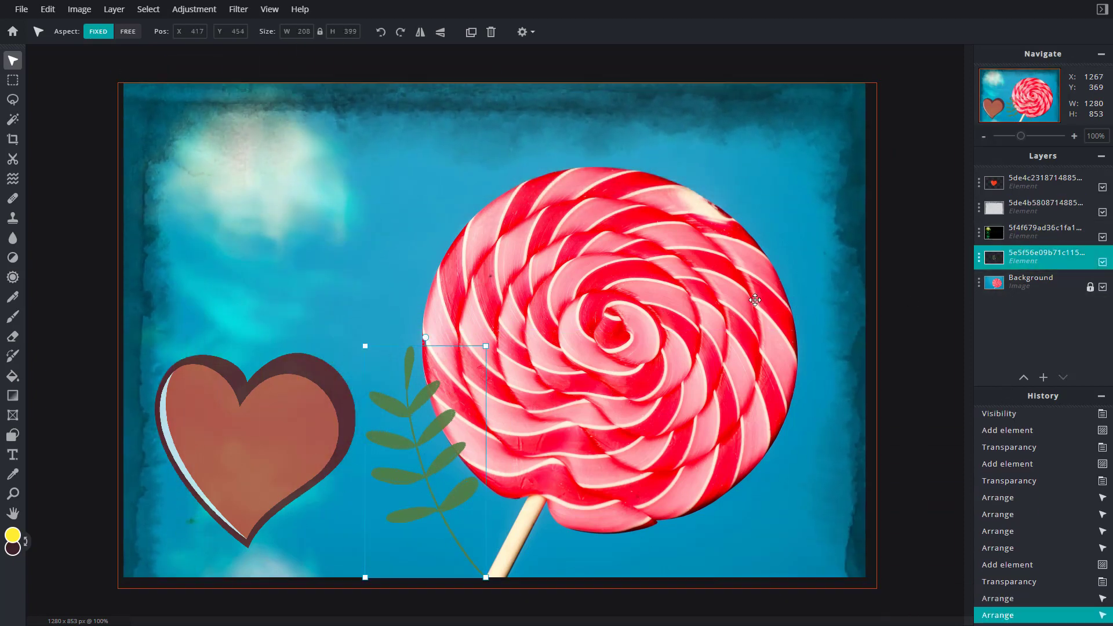
drag(460, 413, 437, 408)
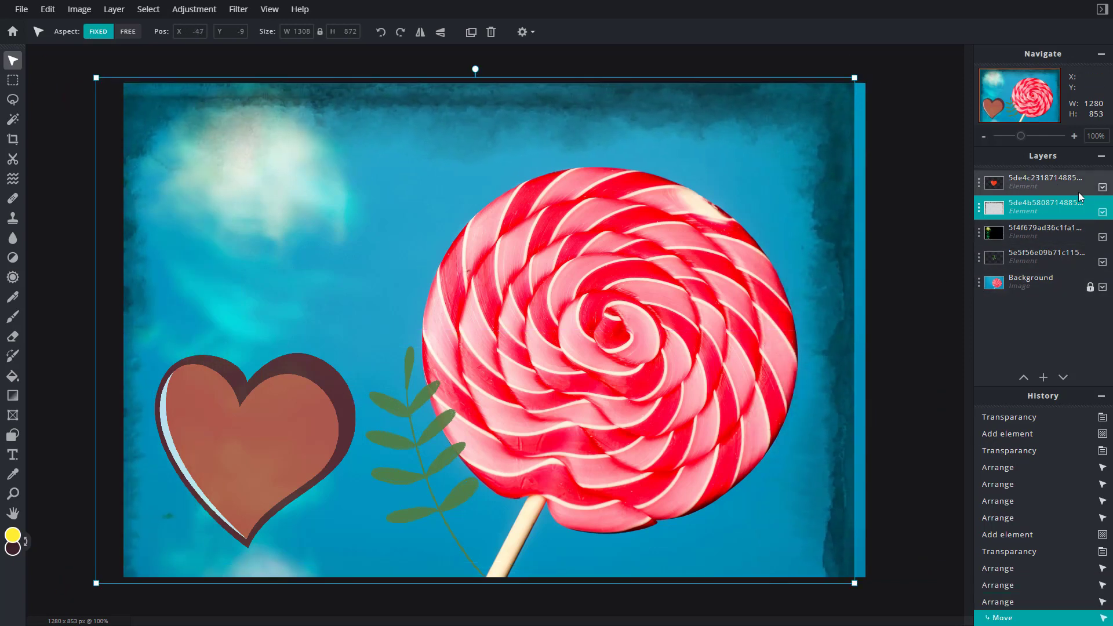
- Hide the heart, overlay and border layers and move the fern to the upper-right corner
click(1102, 188)
click(1102, 212)
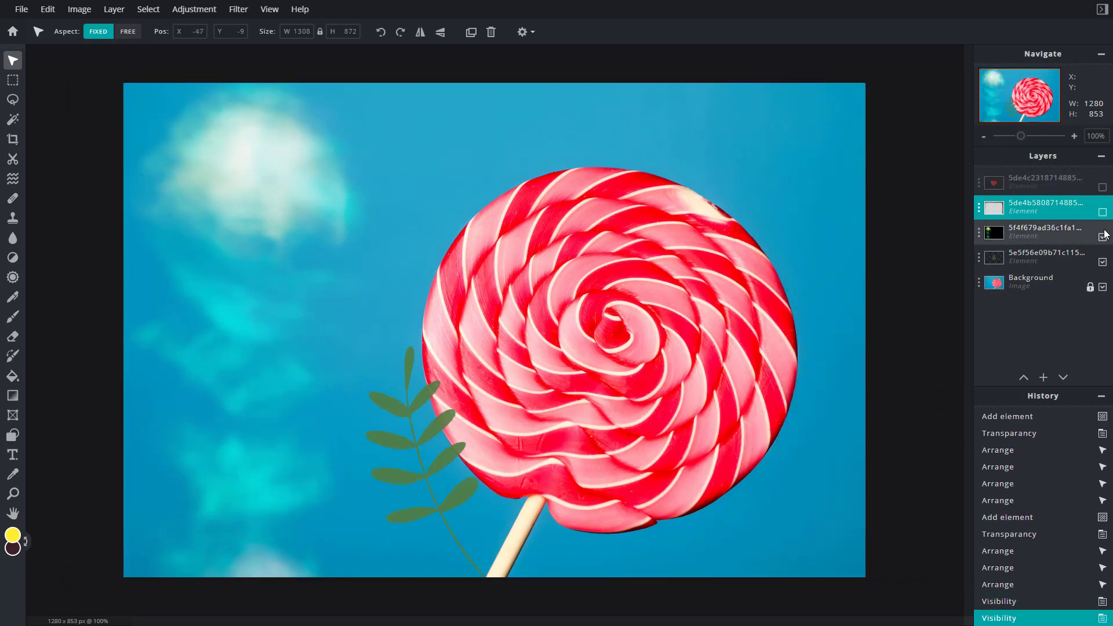
click(1102, 237)
click(1006, 261)
drag(426, 467, 785, 223)
- Show the border, overlay and heart layers again and re-centre the light overlay
click(1102, 237)
click(1102, 212)
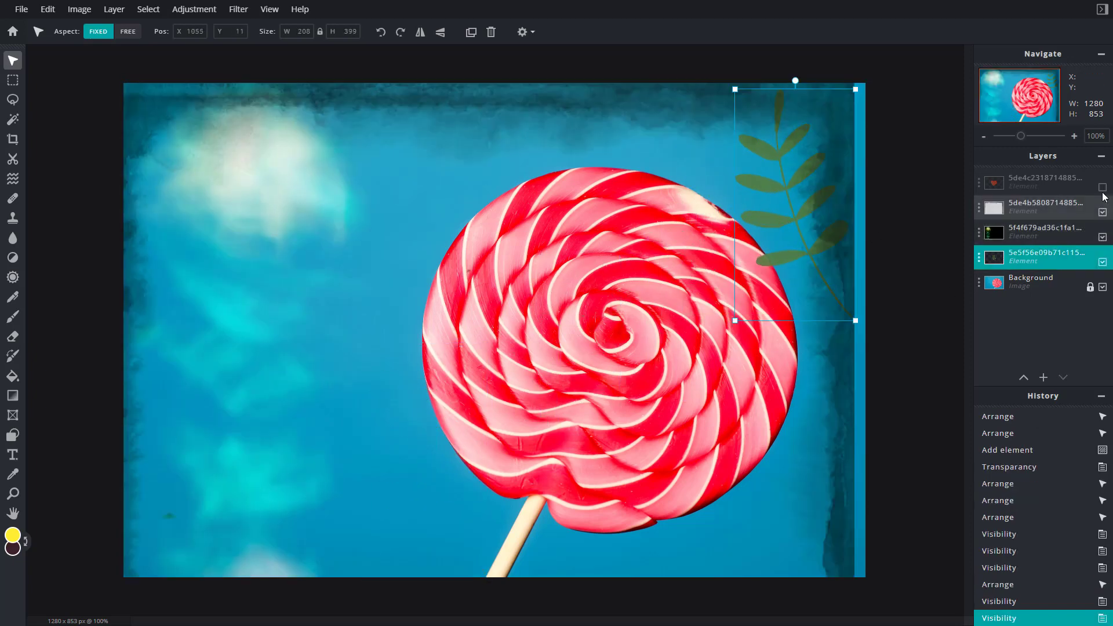
click(1103, 187)
drag(681, 93, 699, 90)
click(886, 102)
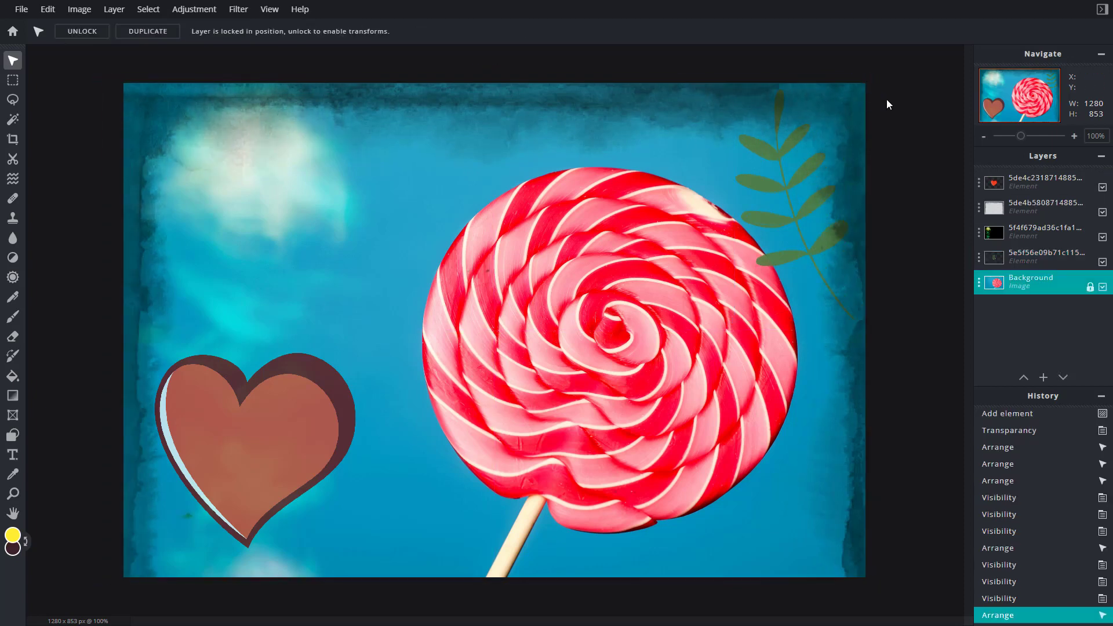